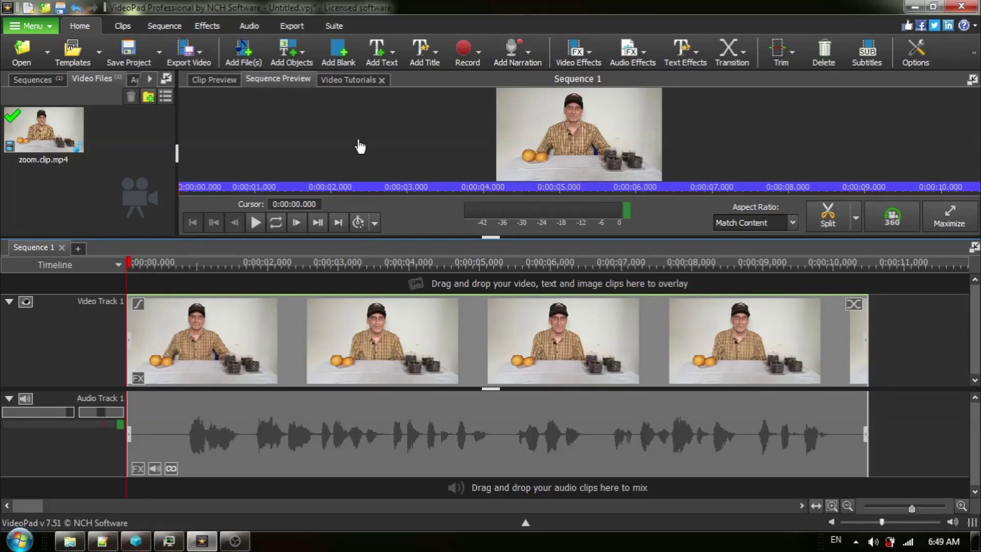
Play the sequence to about 8.6 seconds to find where to cut.
click(257, 224)
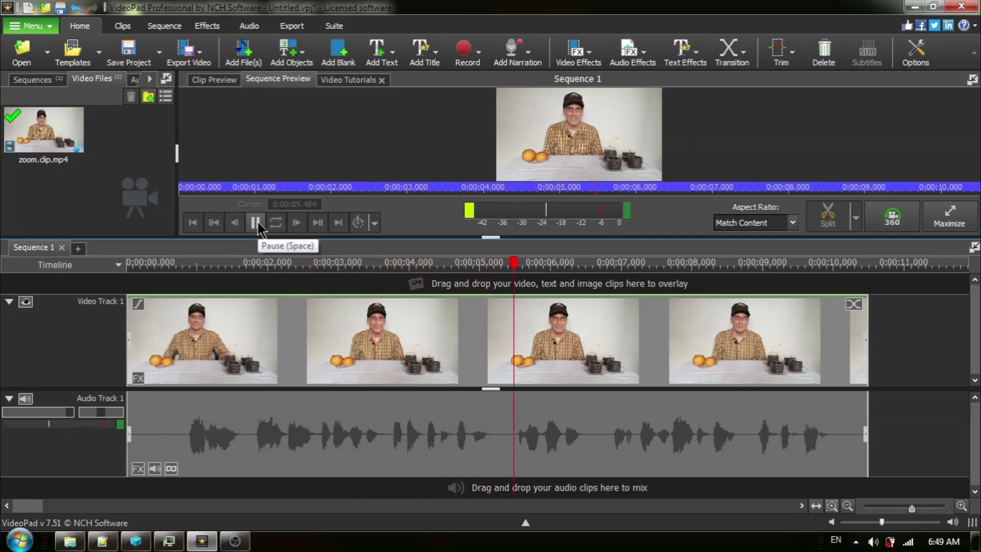
click(256, 223)
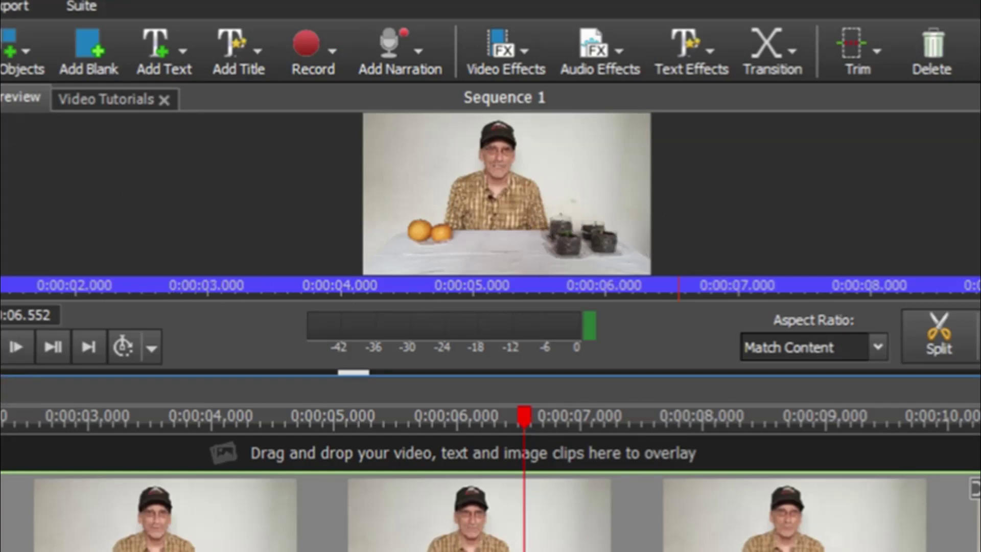
key(space)
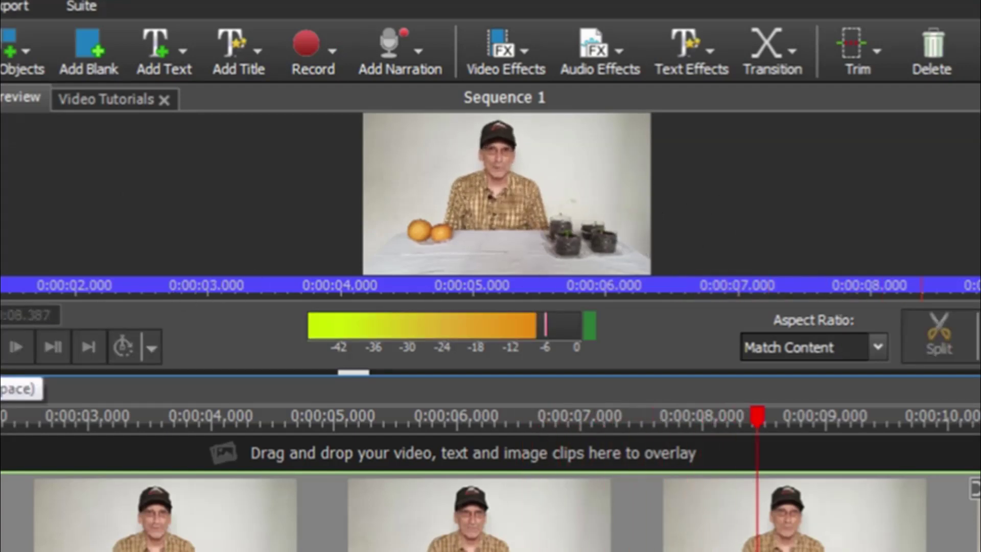
key(space)
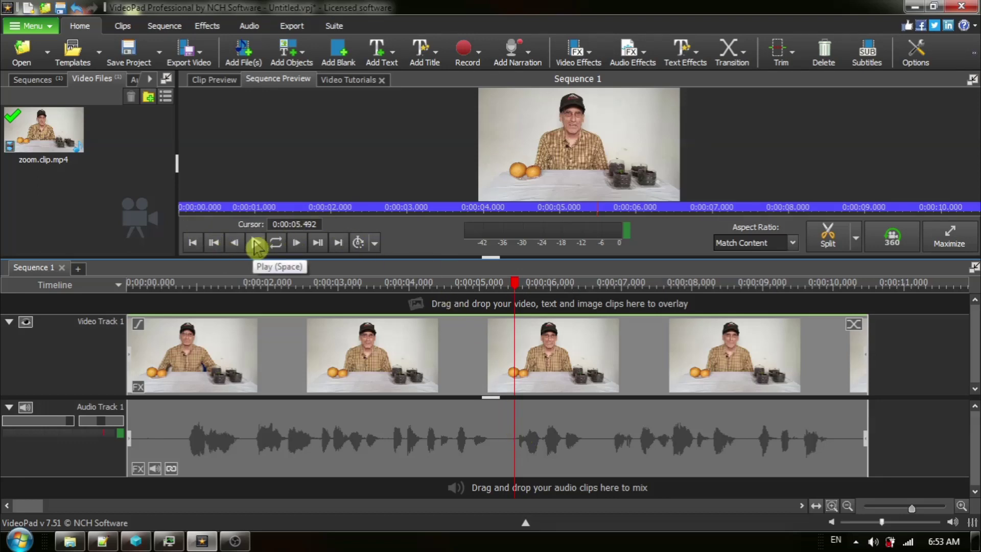
Split zoom.clip.mp4 on video and audio at 0:00:05.492.
click(257, 247)
click(257, 247)
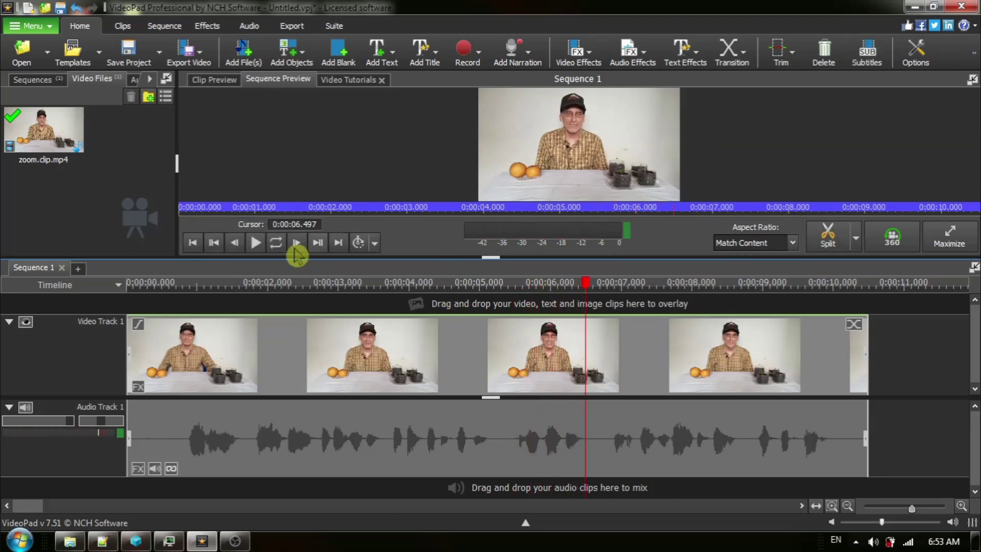
drag(586, 287, 515, 289)
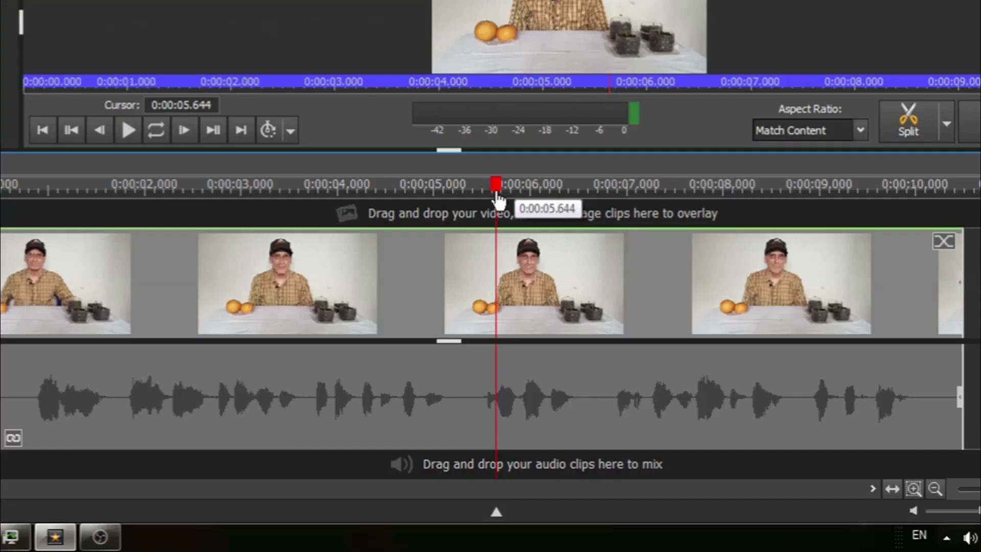
mouse_move(483, 201)
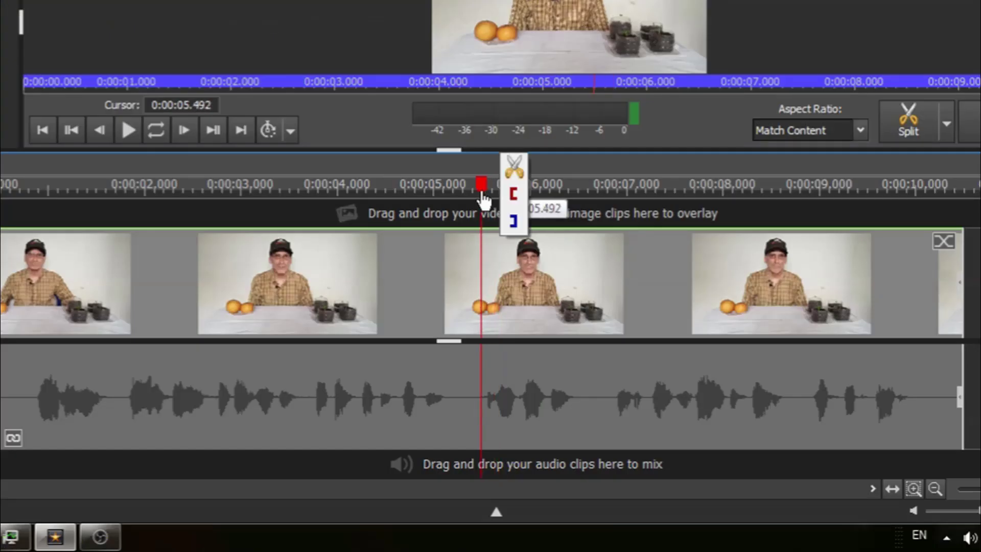
click(515, 166)
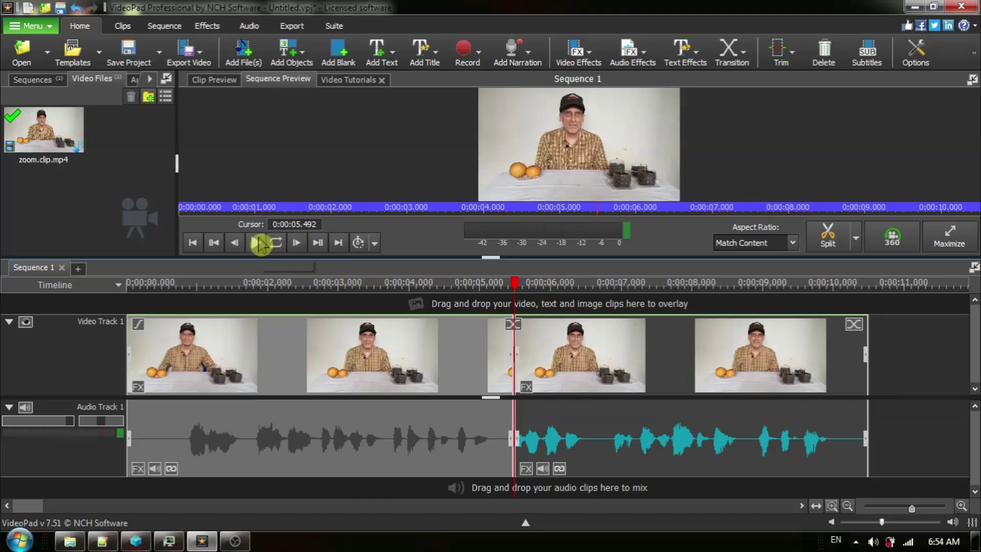
Cut all tracks again at 0:00:06.446 and select the 0.954-second middle piece.
click(257, 244)
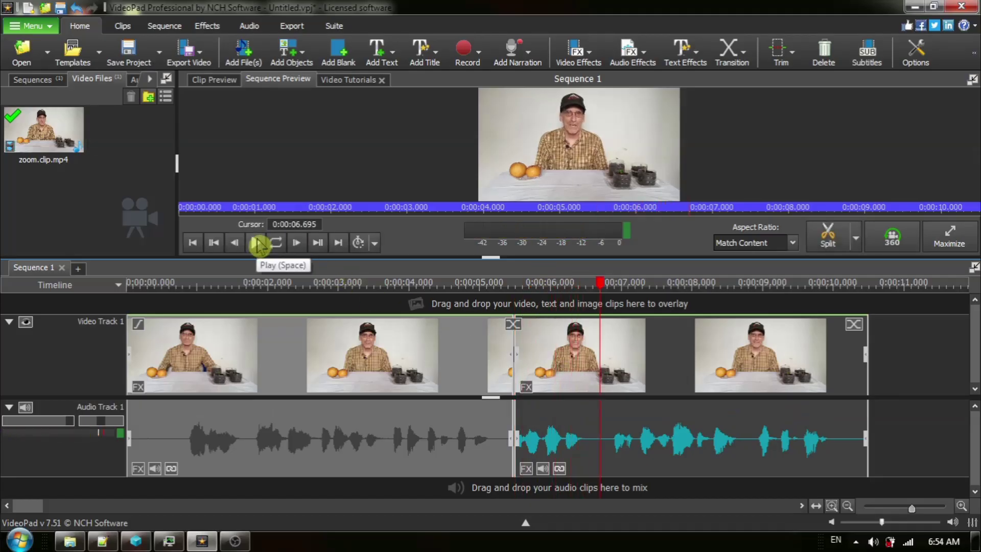
click(257, 244)
click(594, 285)
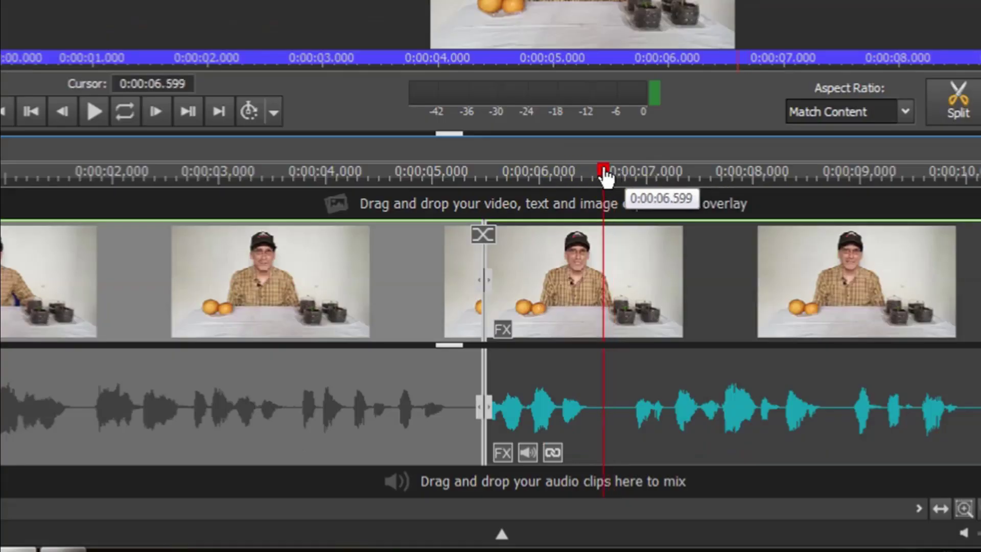
drag(607, 178, 587, 176)
mouse_move(609, 178)
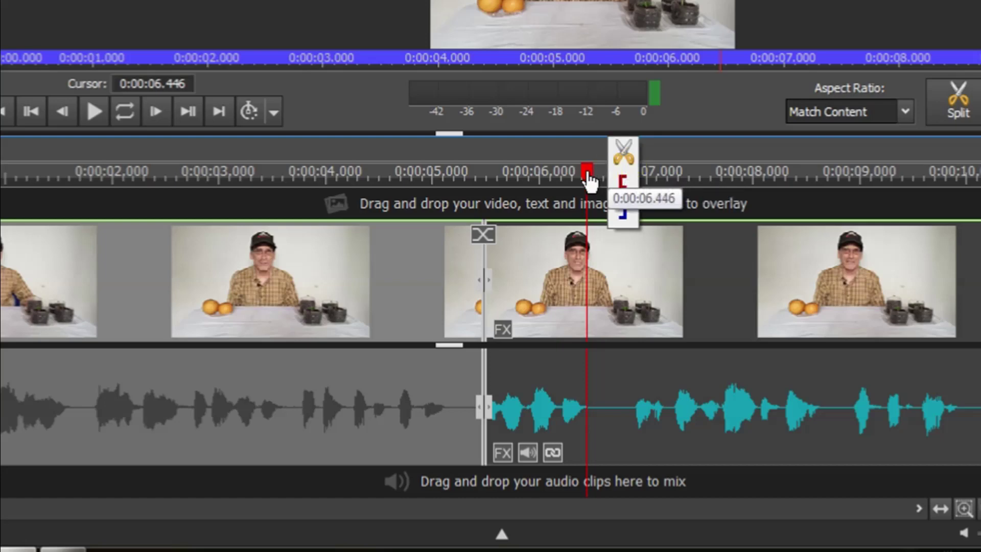
click(624, 153)
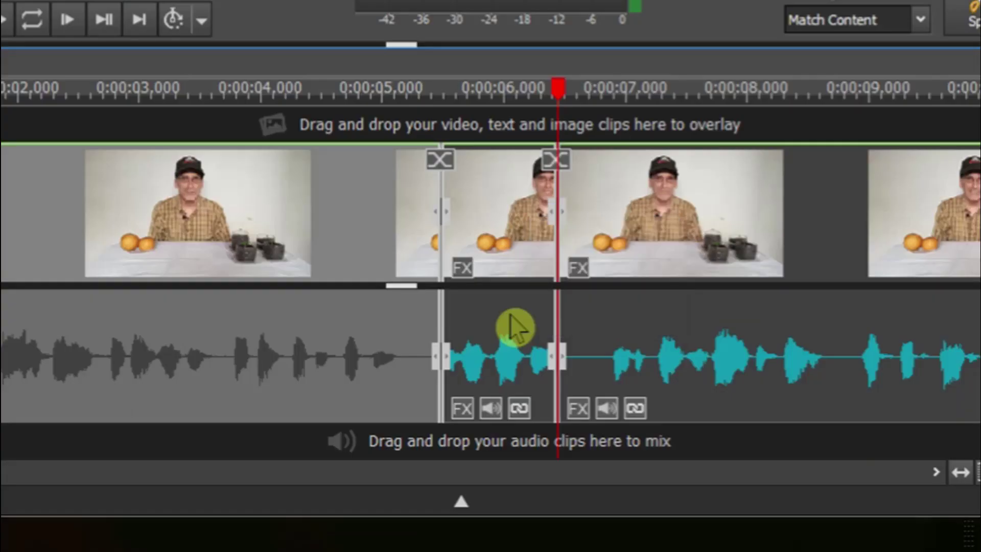
click(556, 423)
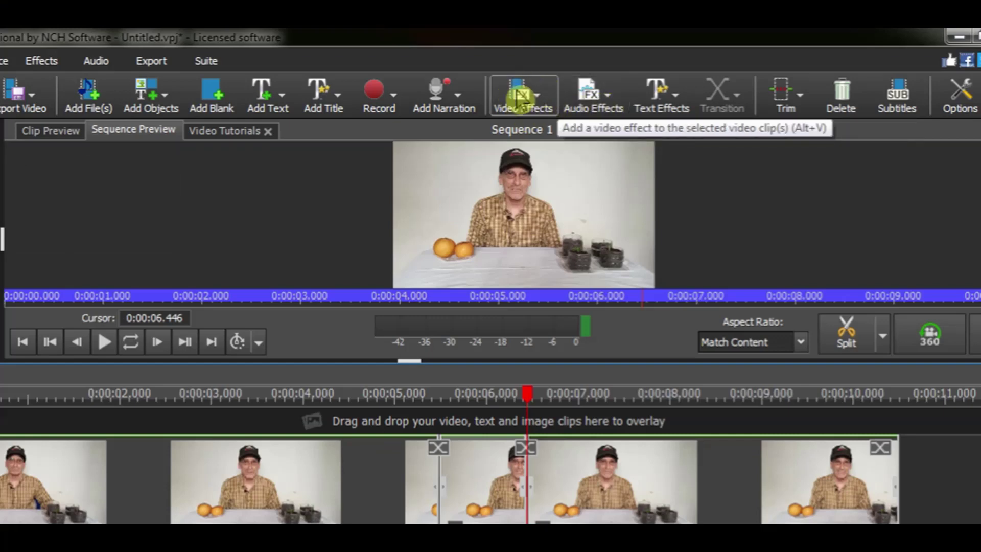
Apply a 16:9 Zoom framing the seedlings, from 49.09, 48.34 to 100.00, 99.17.
click(526, 96)
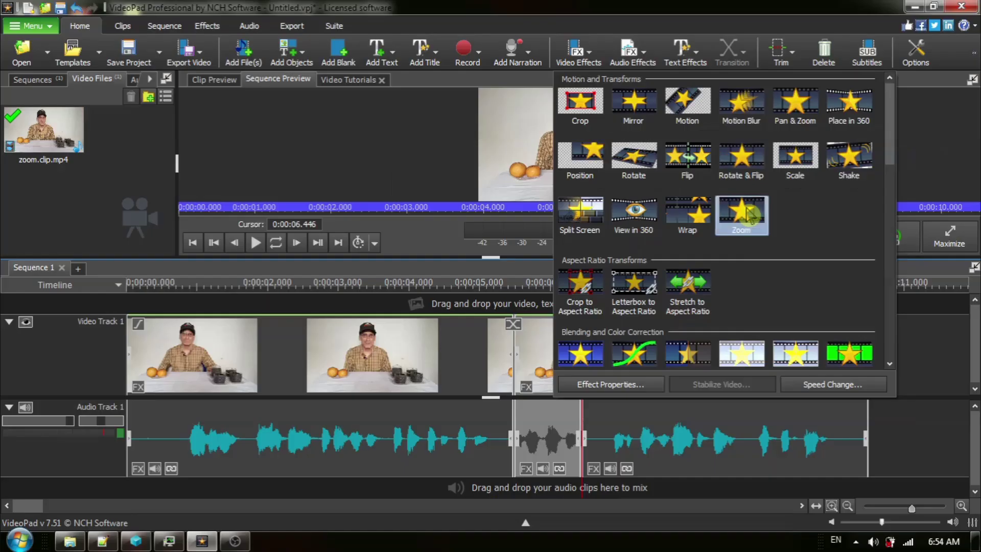
click(741, 305)
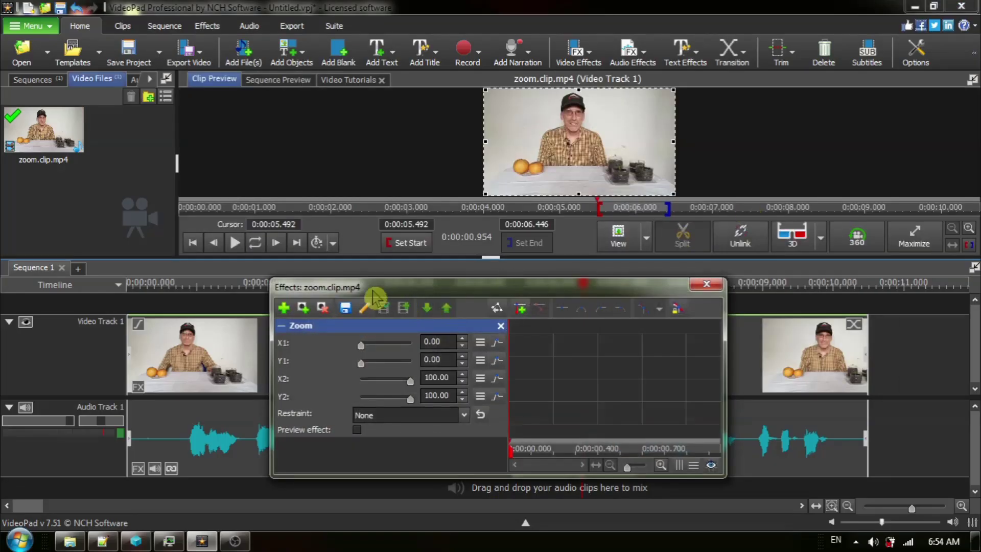
drag(403, 286, 400, 278)
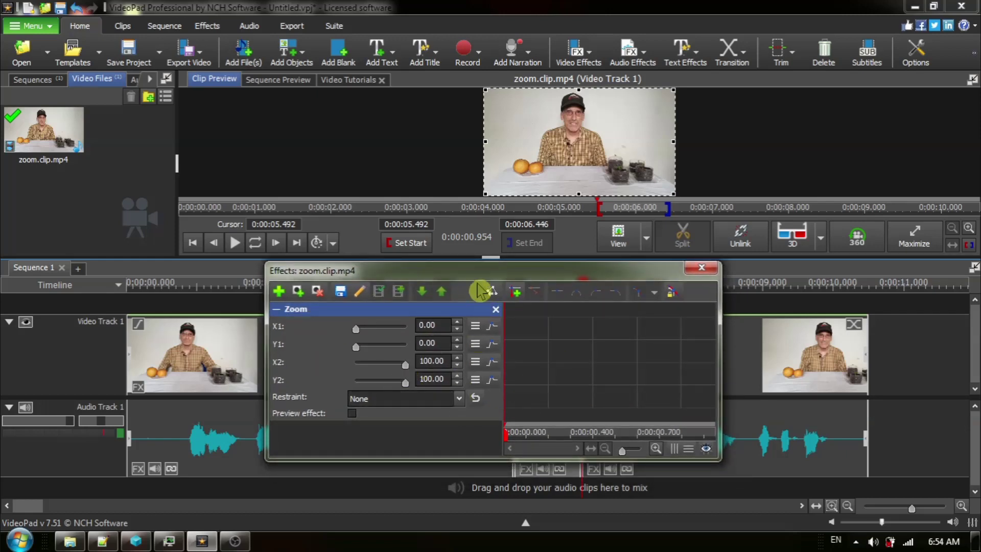
drag(482, 274, 476, 217)
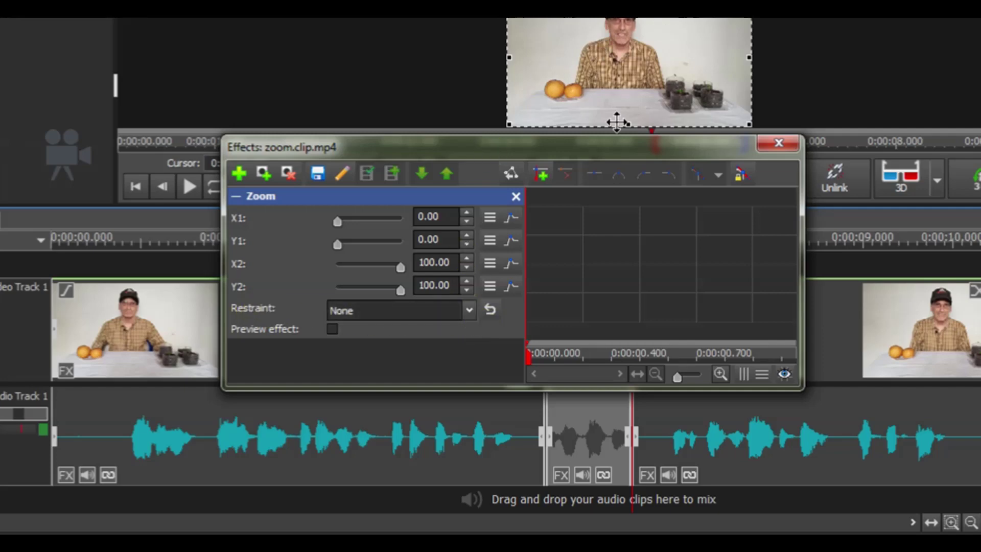
click(469, 311)
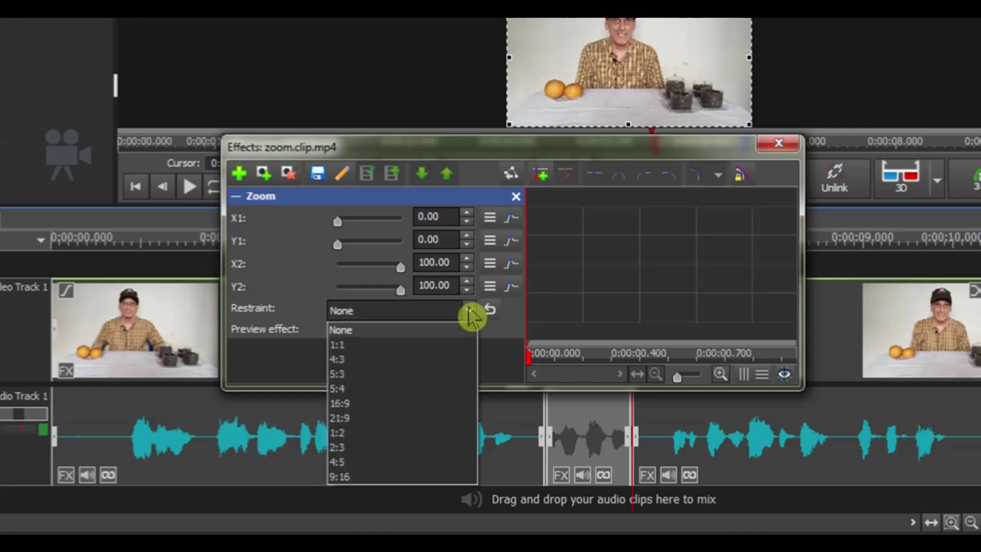
click(345, 403)
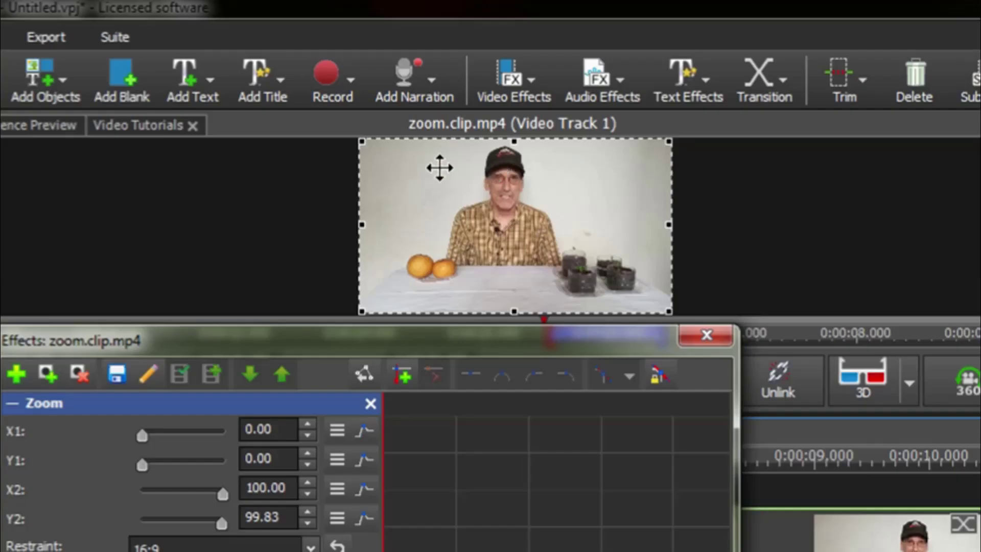
drag(364, 143, 526, 238)
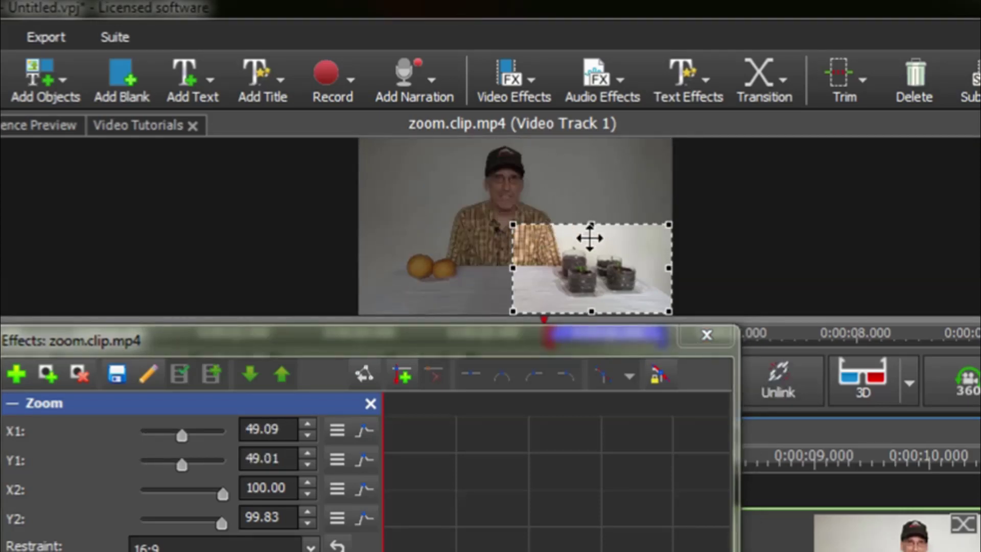
mouse_move(592, 247)
mouse_down()
mouse_move(572, 242)
mouse_move(594, 245)
mouse_up()
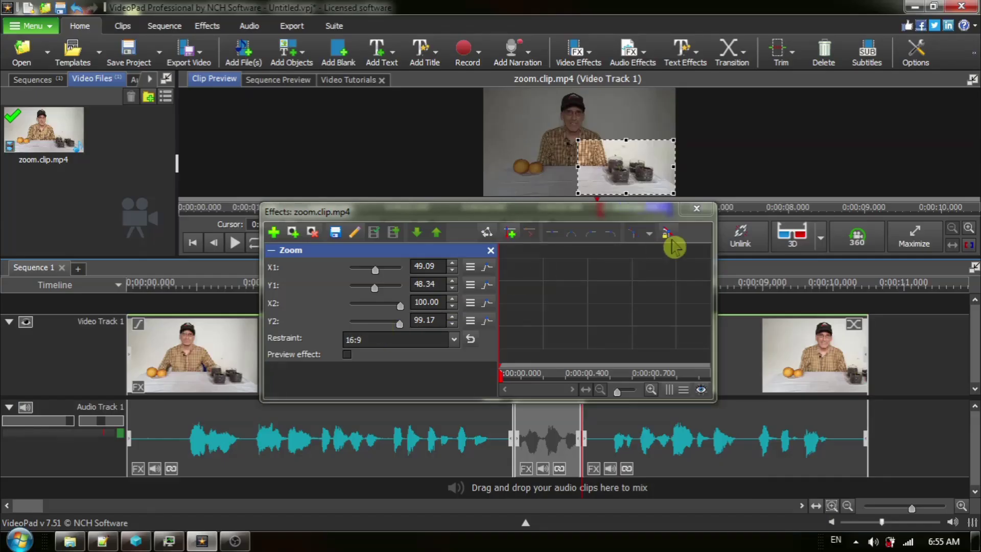
click(697, 211)
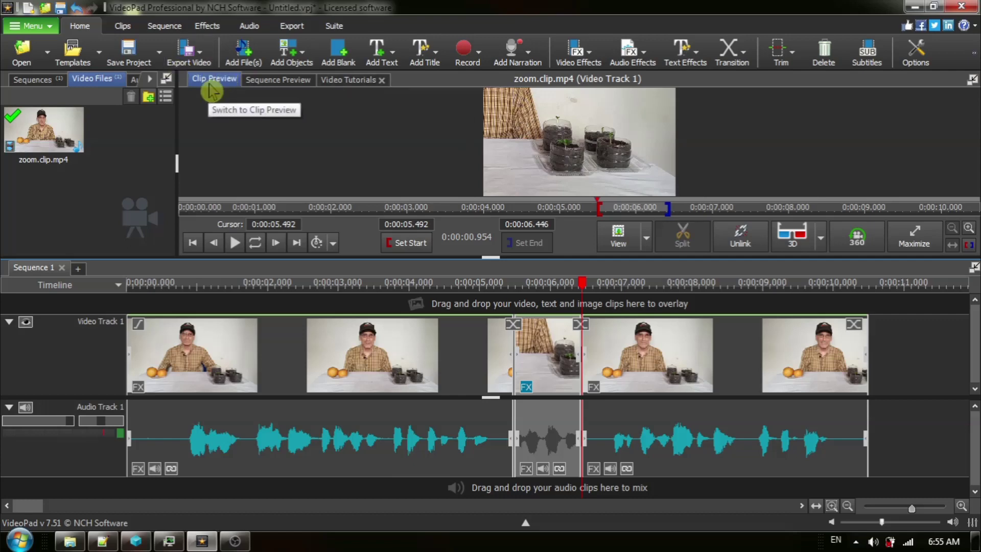
Enlarge the sequence preview and play from about 4.5 s to check the seedling close-up.
click(280, 89)
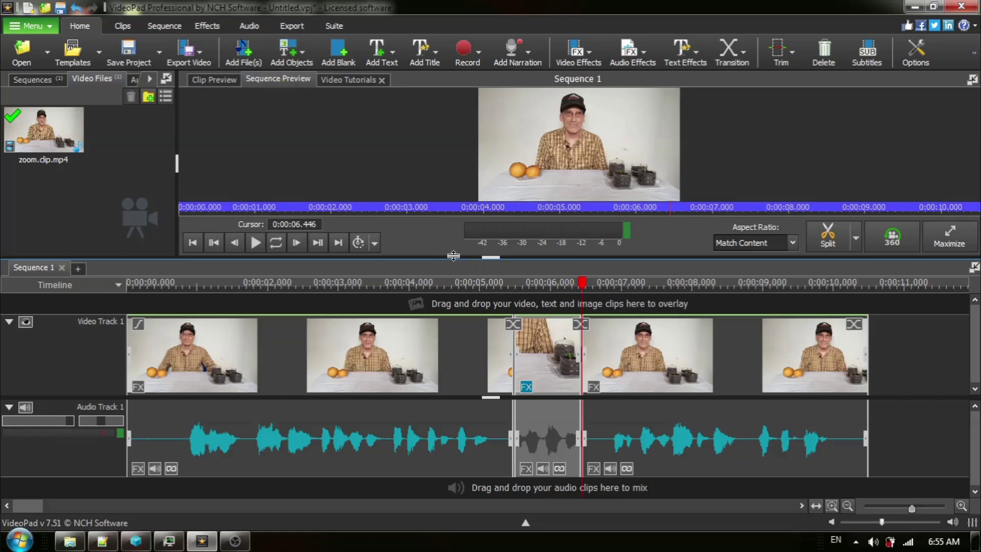
drag(453, 255, 508, 276)
drag(583, 327, 442, 332)
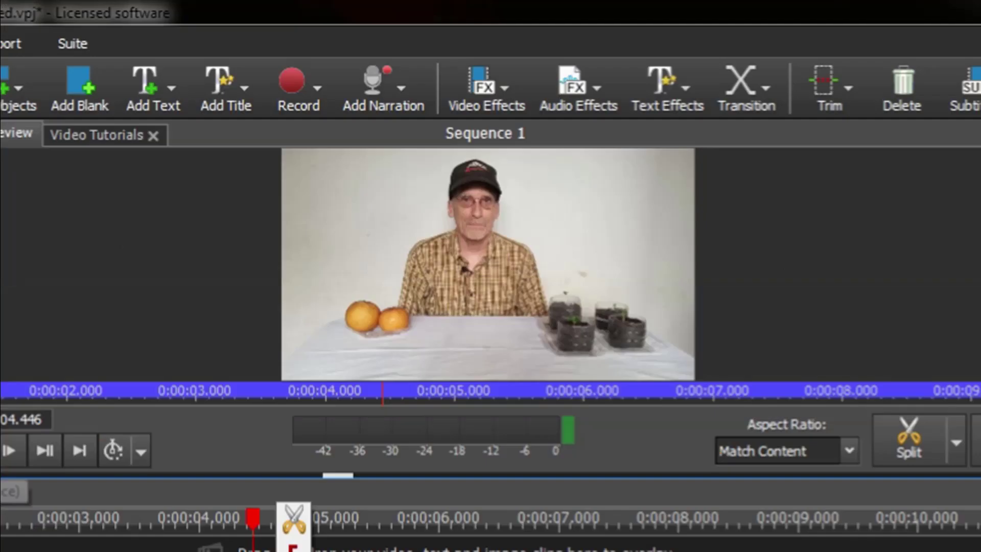
key(space)
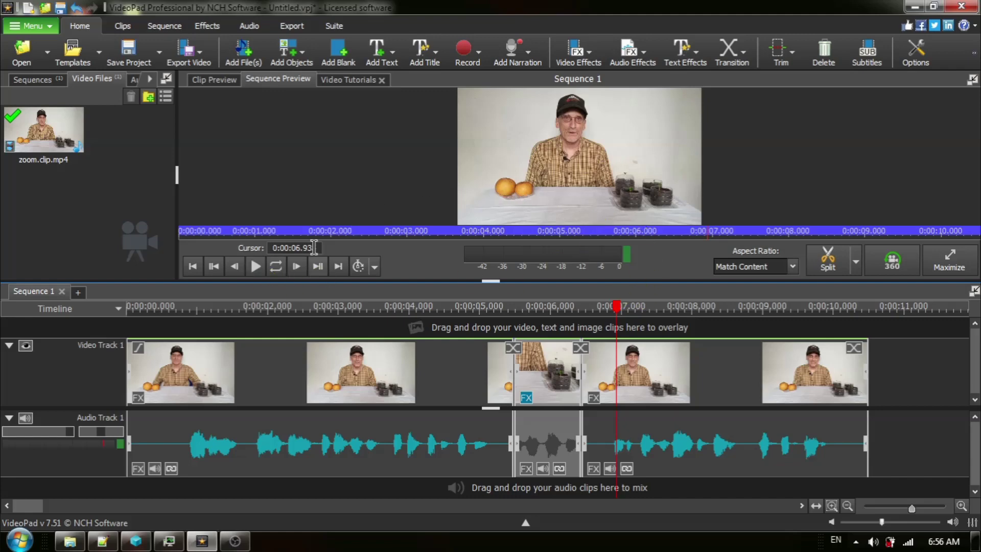
Find the spot near 7.25 seconds and split all tracks at 0:00:07.258.
click(264, 269)
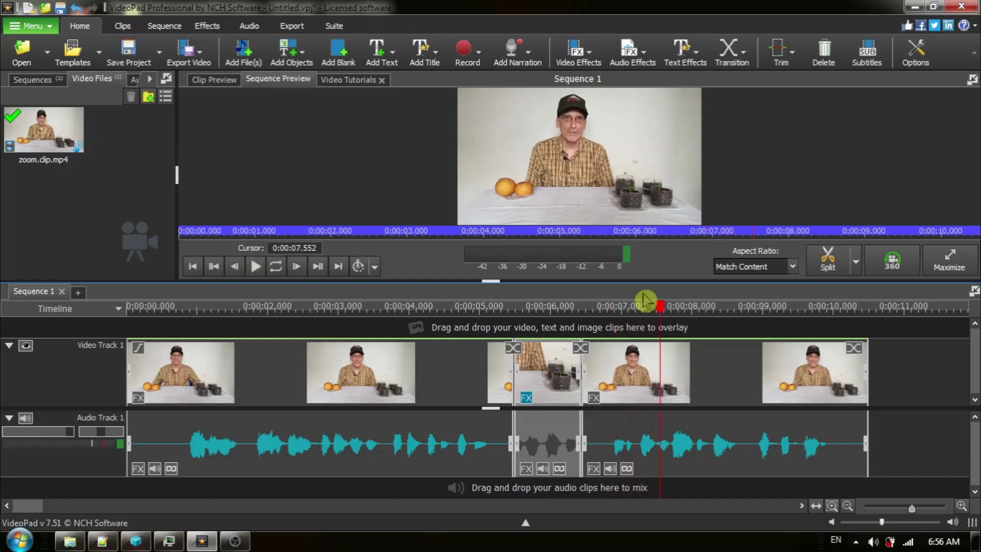
click(664, 309)
drag(665, 310, 641, 316)
click(257, 268)
click(473, 305)
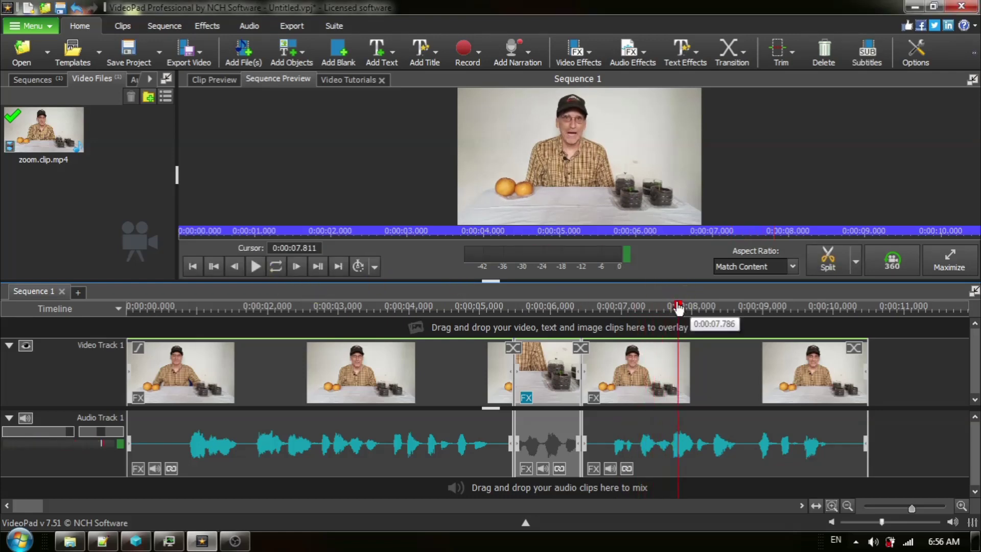
drag(678, 306, 640, 309)
mouse_move(639, 309)
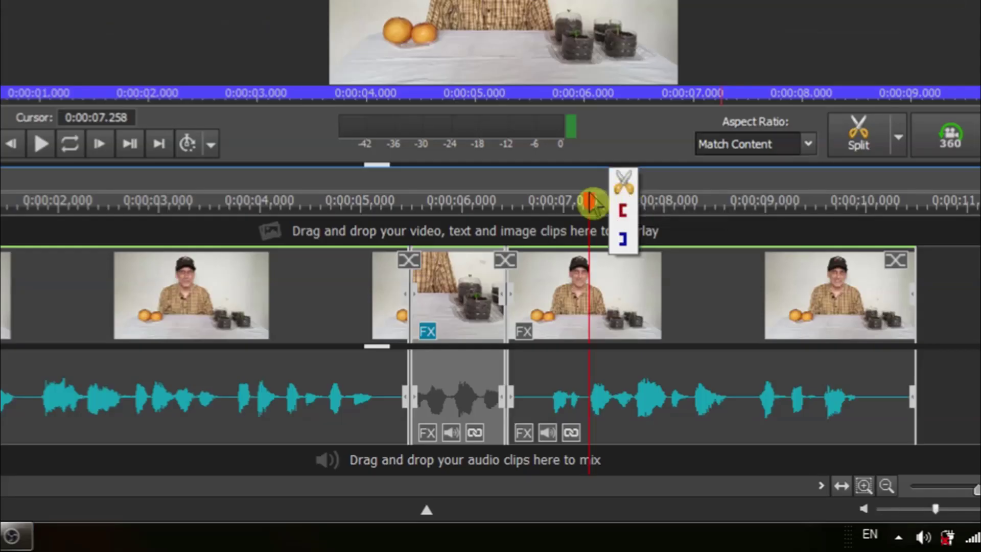
click(624, 182)
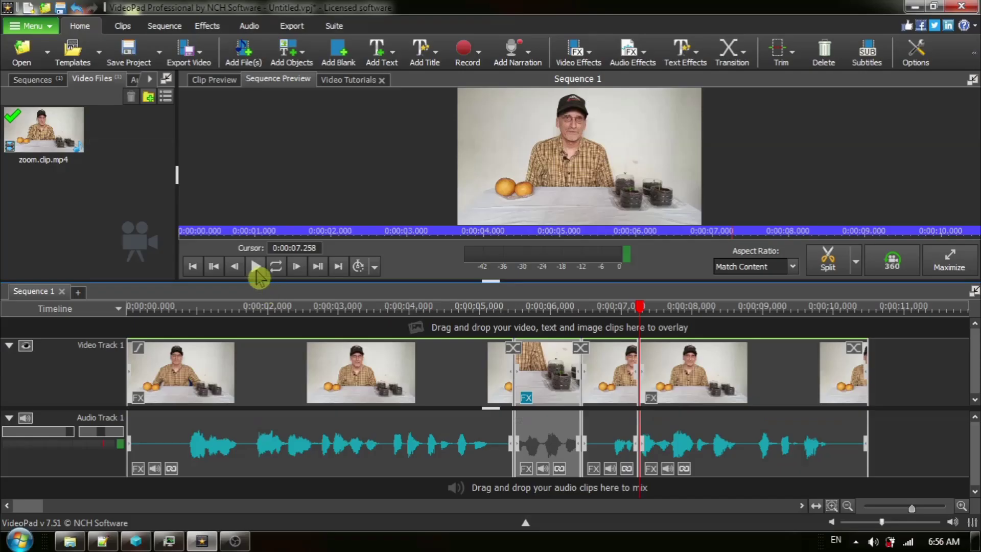
Split all tracks at 0:00:08.649 and select the 1.391-second piece between the cuts.
click(257, 272)
click(257, 271)
click(738, 305)
mouse_move(739, 306)
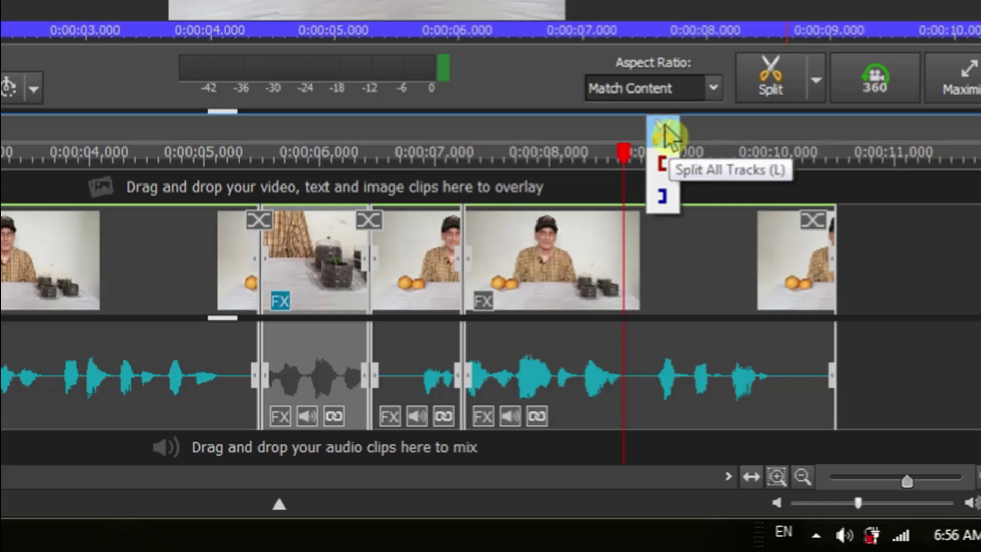
click(664, 132)
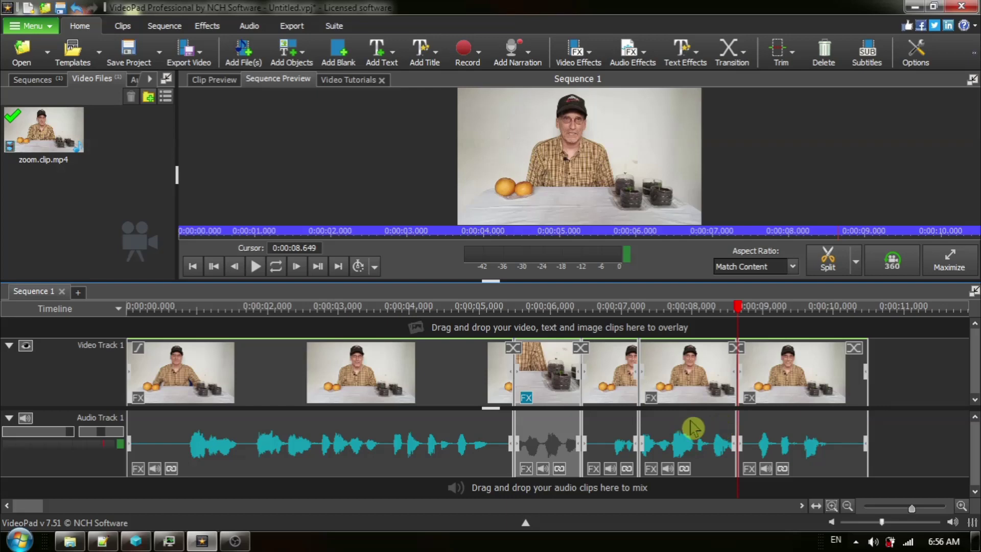
click(691, 429)
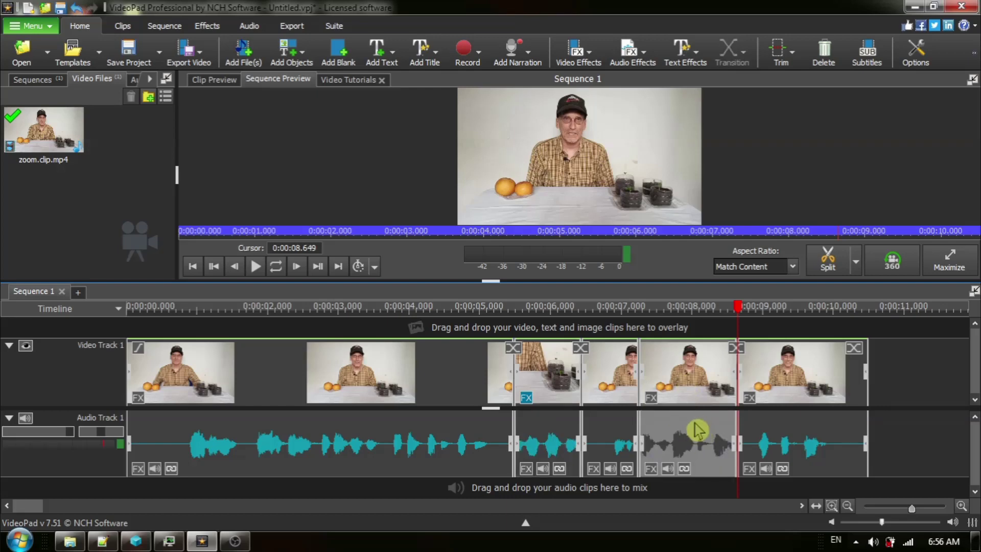
mouse_move(699, 437)
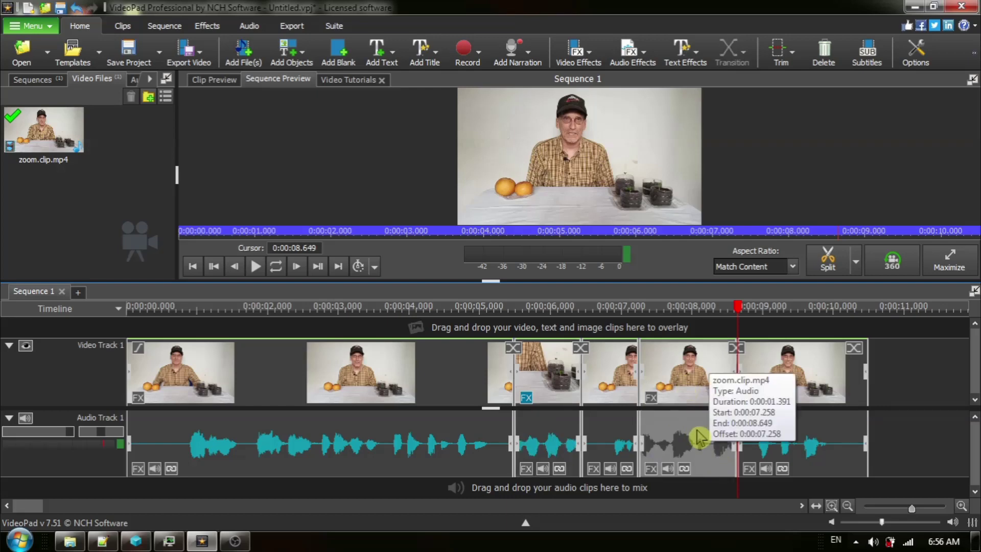
Add a 16:9 Zoom framing the pears, from 0.00, 48.55 to 47.76, 96.24.
click(591, 55)
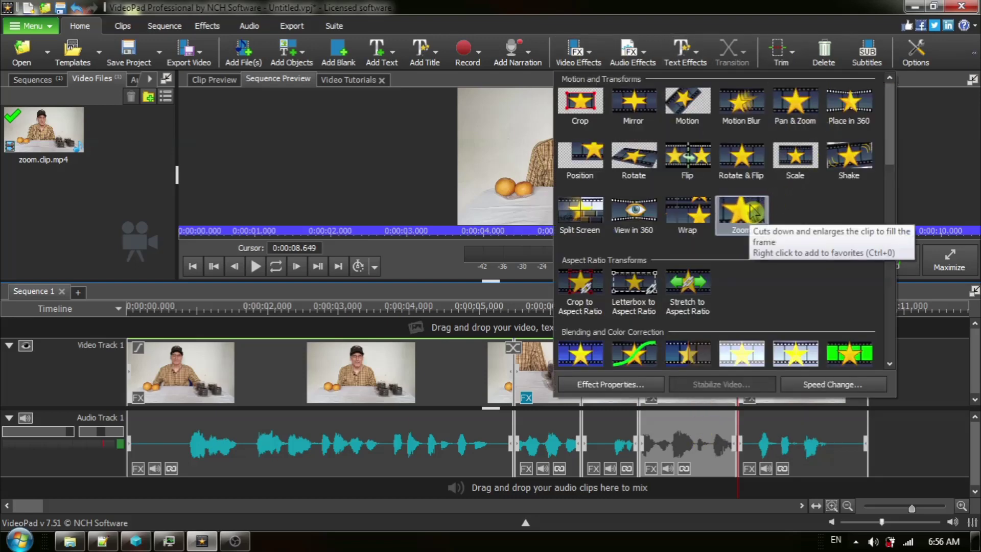
click(742, 211)
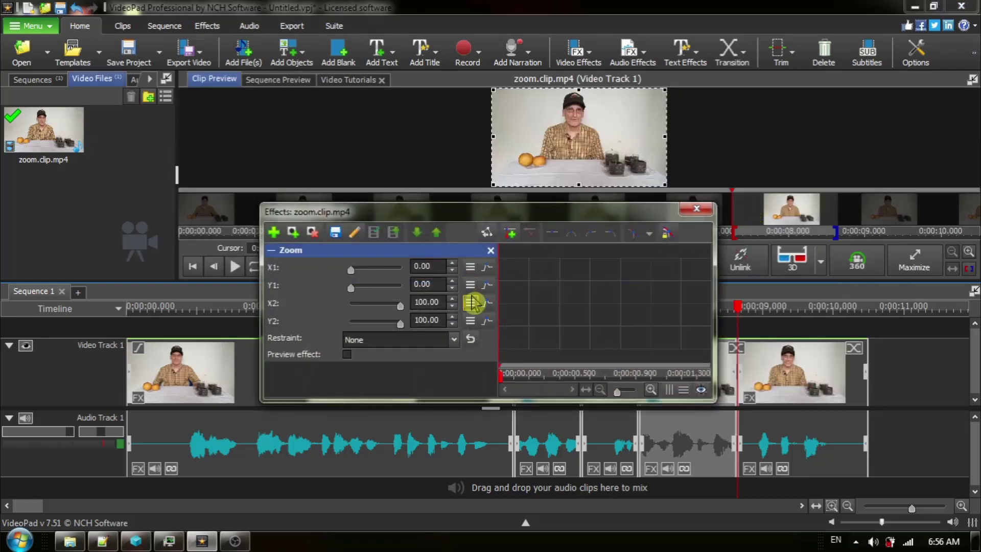
click(453, 340)
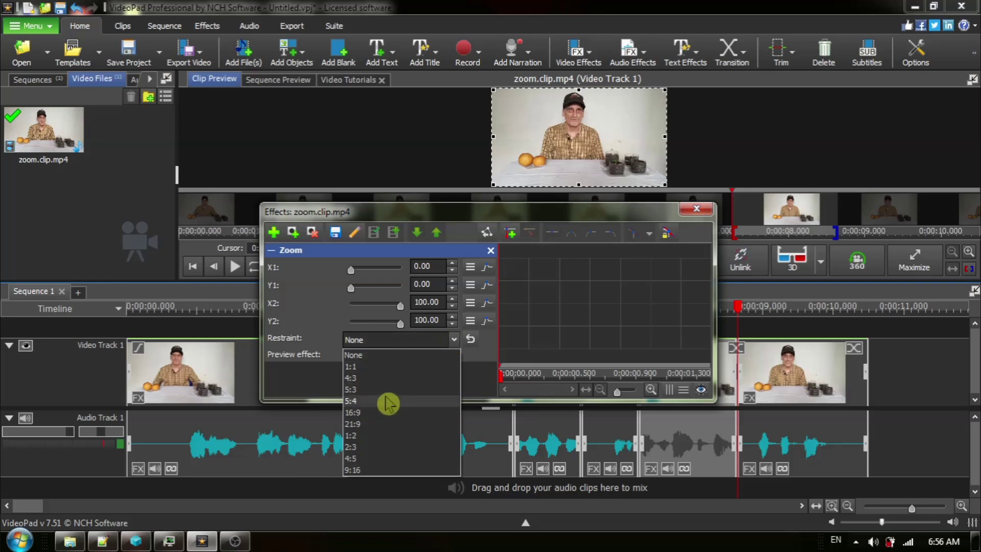
click(386, 413)
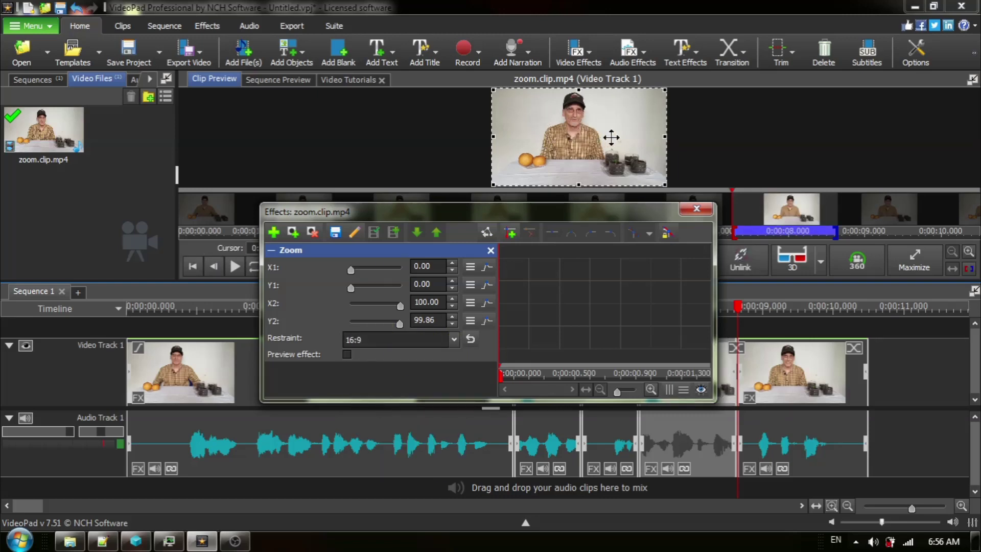
drag(662, 90, 567, 143)
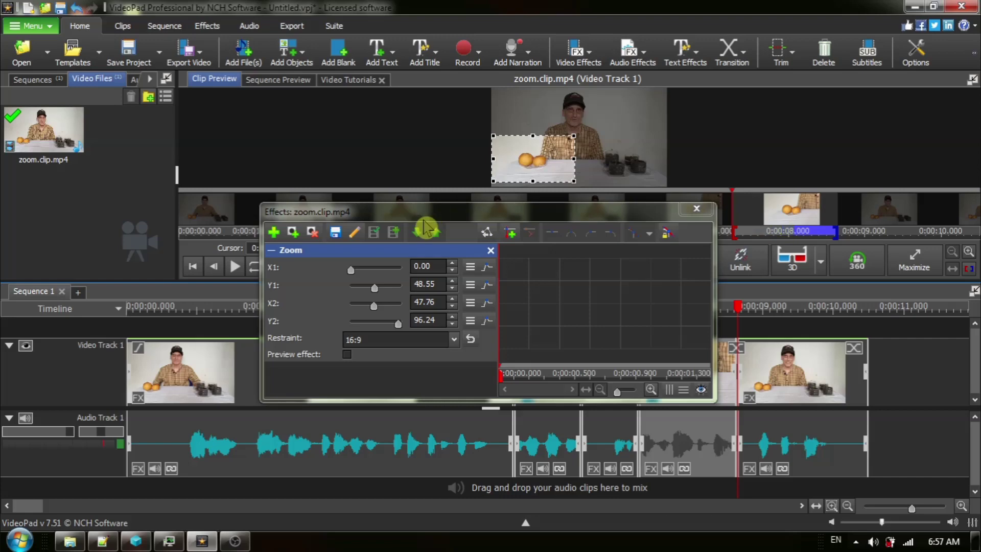
click(697, 211)
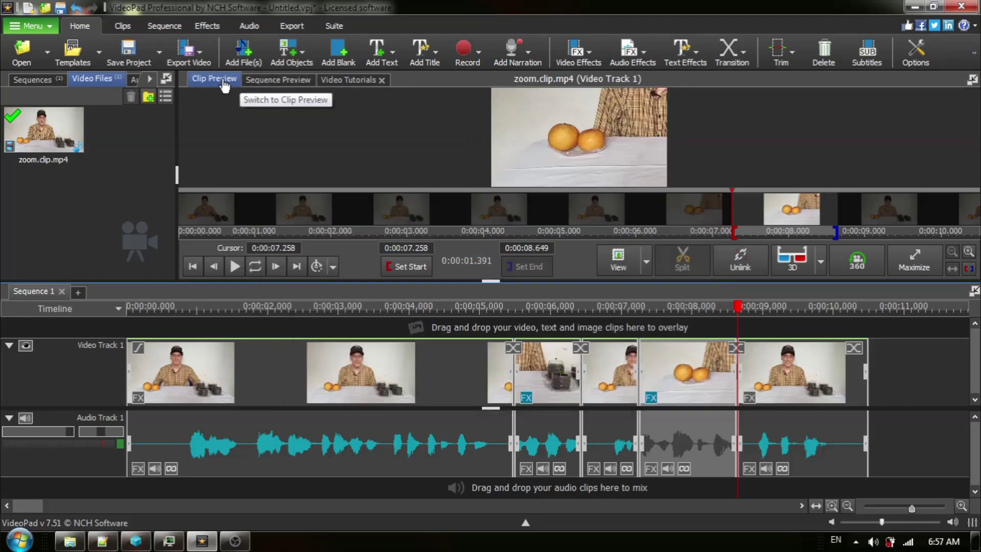
Play the whole sequence from about 4.7 s through both zoomed pieces, stopping at 9.2 s.
click(279, 81)
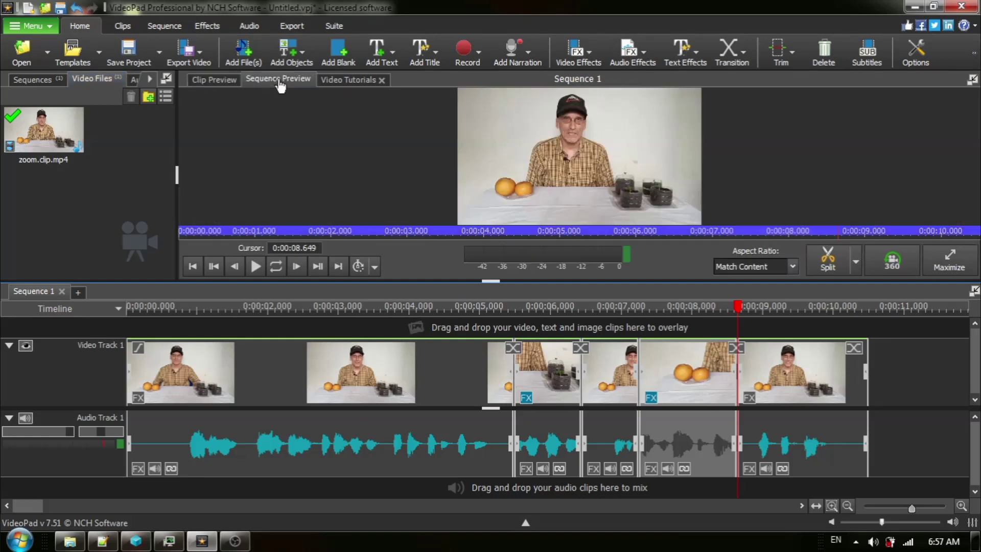
drag(738, 307, 463, 331)
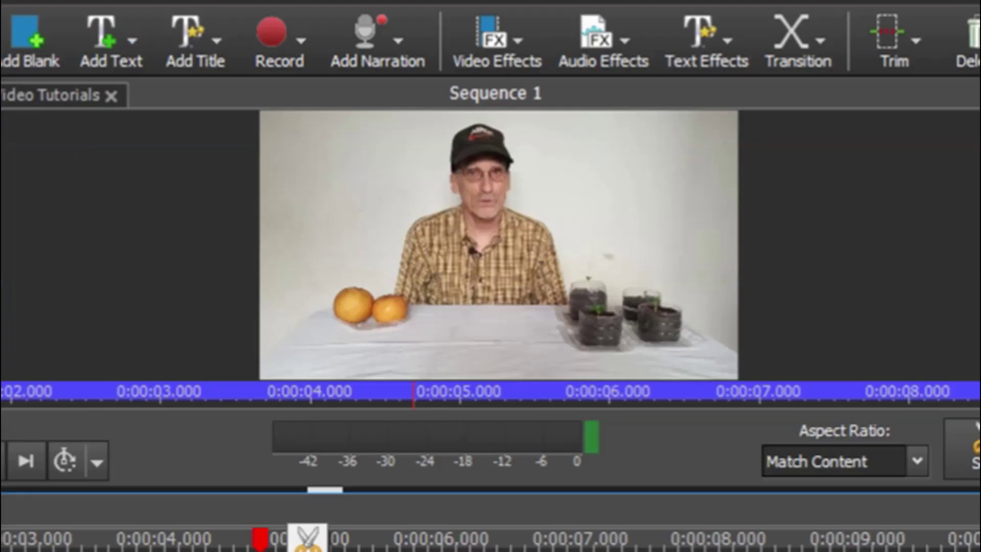
key(space)
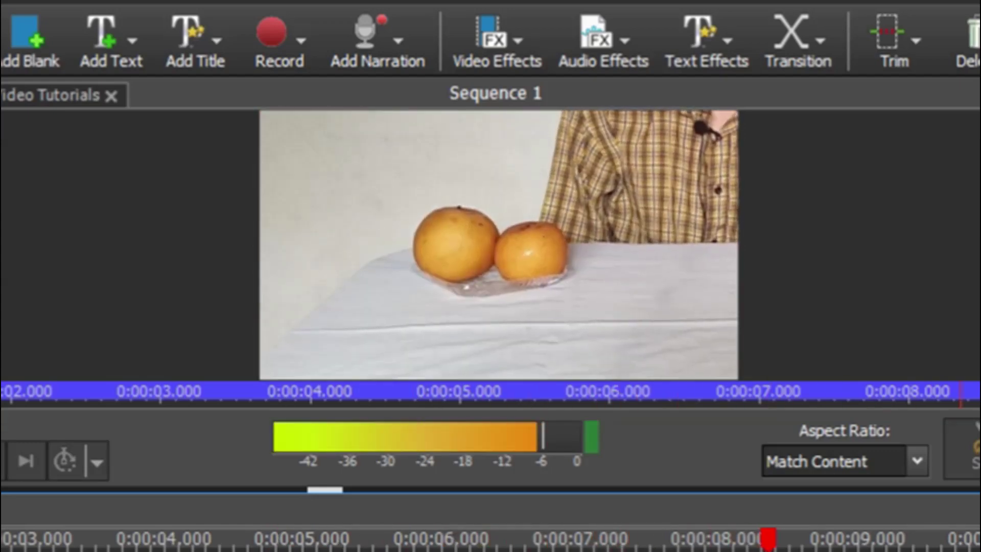
click(256, 266)
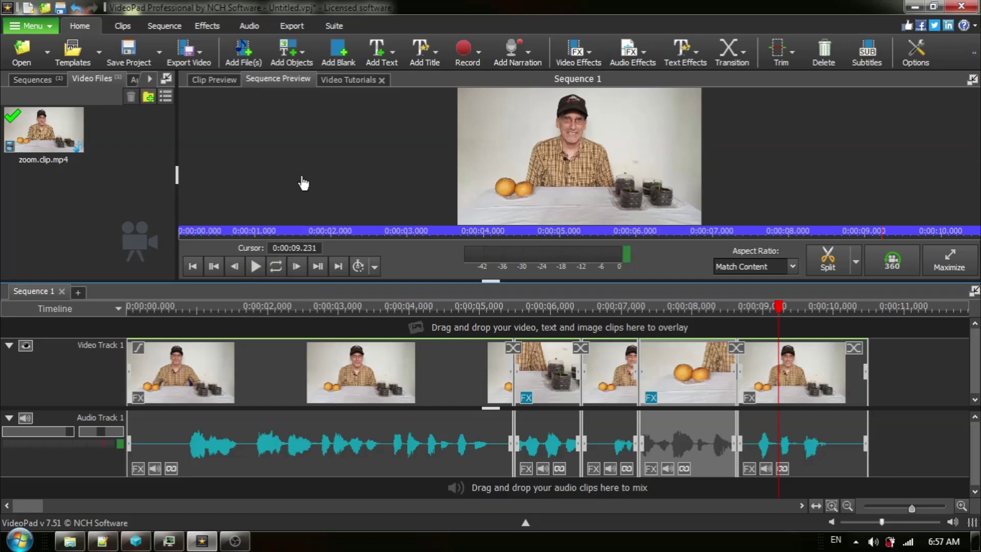